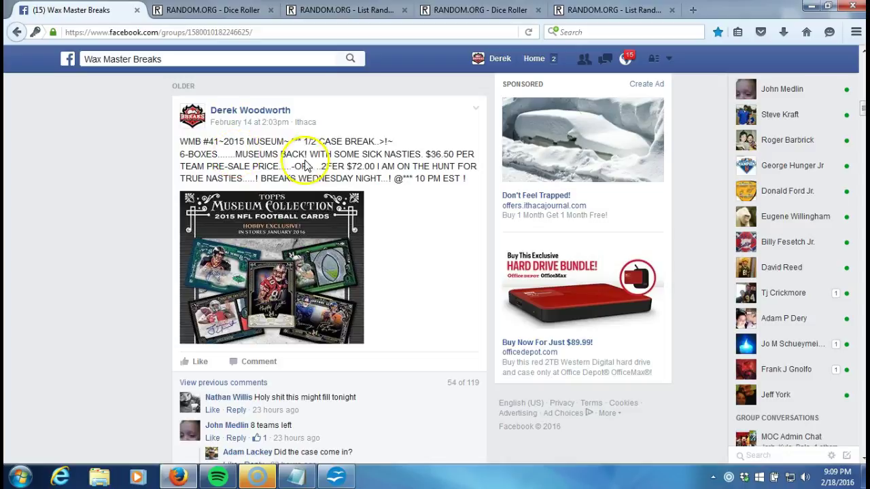
Post the comment "LIVE...>!" at the end of the WMB #41 2015 Museum half case break thread
{"action": "scroll", "coordinate": [310, 320], "scroll_direction": "down", "scroll_amount": 10}
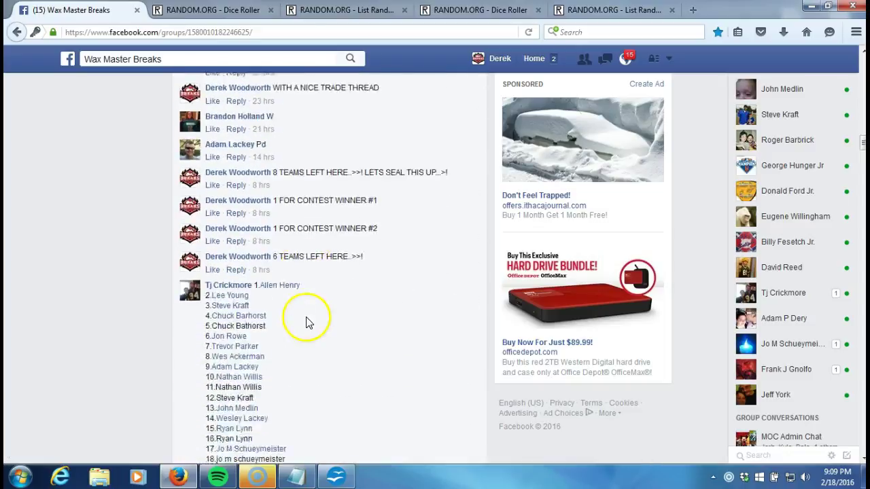
{"action": "scroll", "coordinate": [306, 323], "scroll_direction": "down", "scroll_amount": 15}
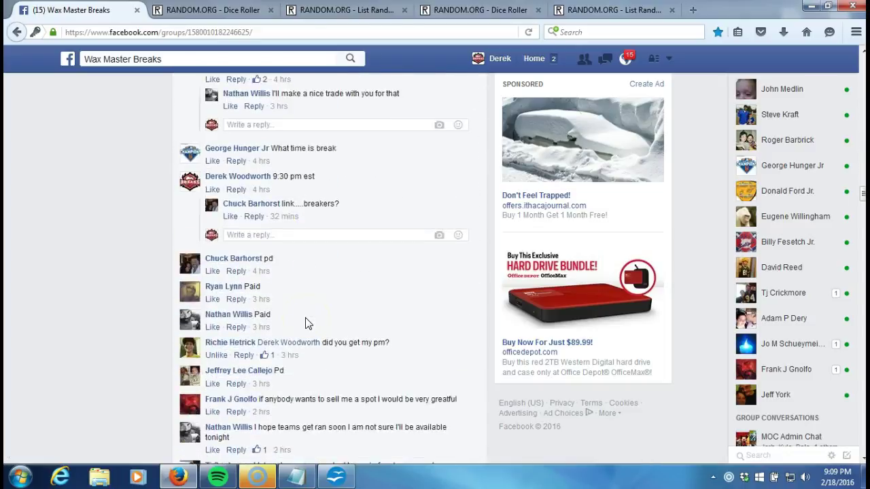
{"action": "scroll", "coordinate": [305, 323], "scroll_direction": "down", "scroll_amount": 15}
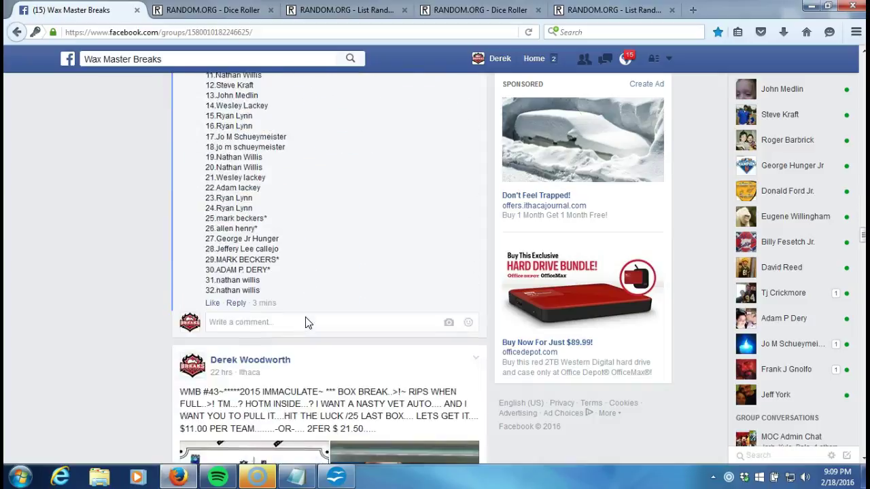
{"action": "scroll", "coordinate": [305, 323], "scroll_direction": "down", "scroll_amount": 2}
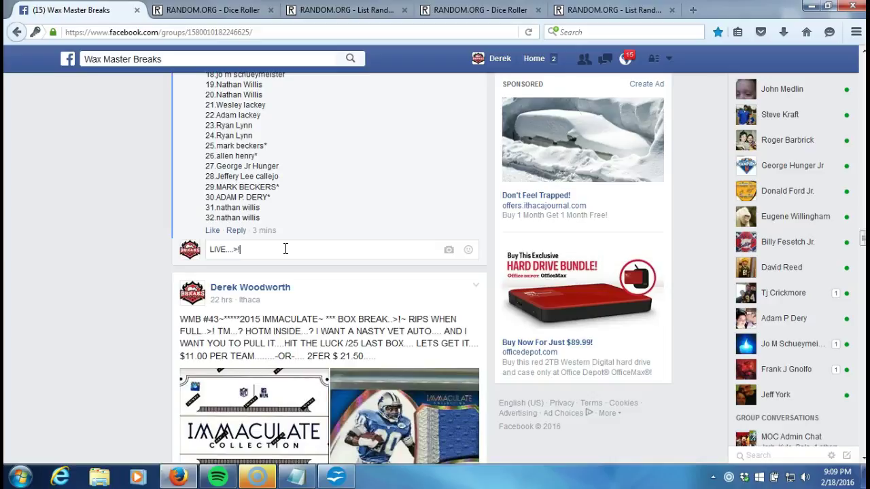
{"action": "key", "text": "Return"}
Roll two virtual dice for the participant list in the first RANDOM.ORG Dice Roller, and roll them again
{"action": "left_click", "coordinate": [225, 9]}
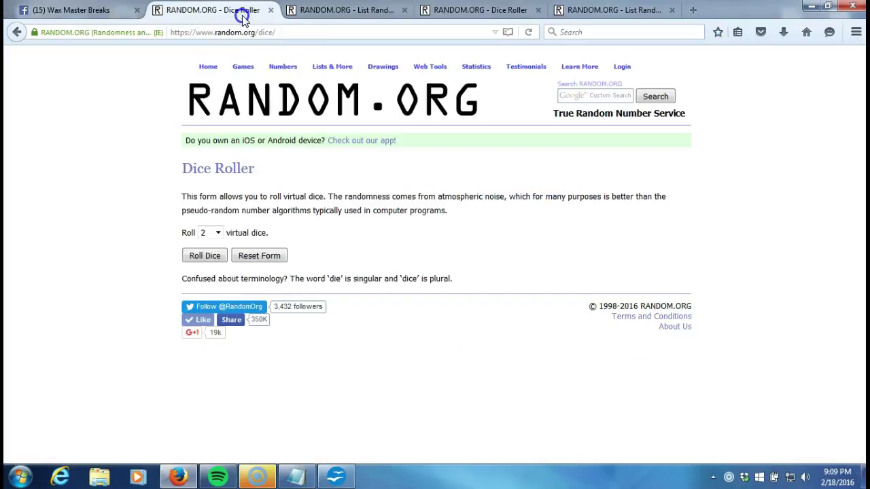
{"action": "left_click", "coordinate": [198, 257]}
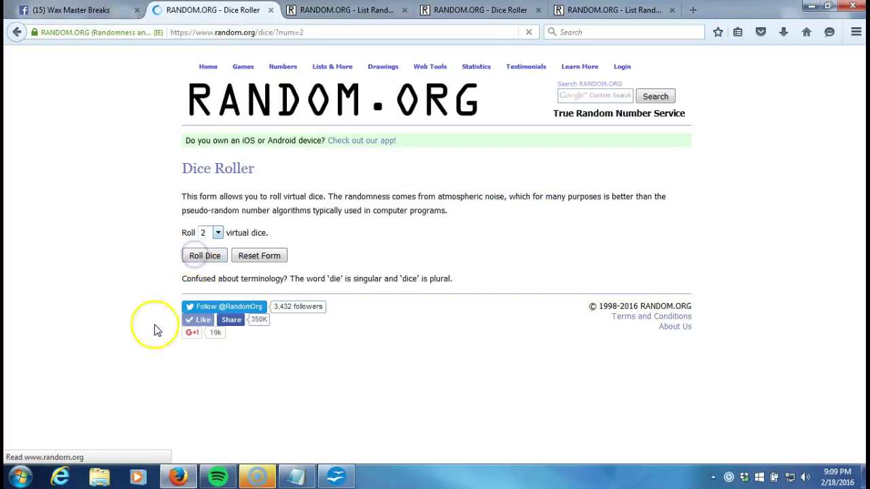
{"action": "left_click", "coordinate": [207, 286]}
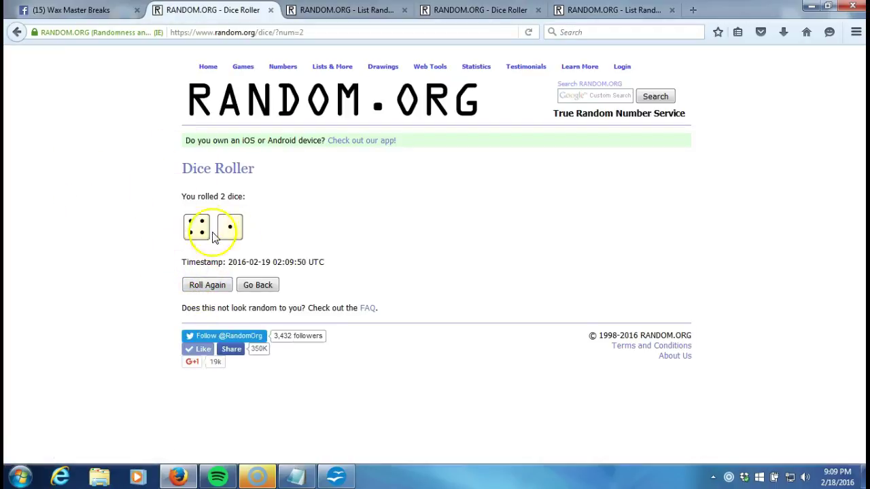
Examine the participant list entered in the first List Randomizer from end to start, and check the system clock
{"action": "left_click", "coordinate": [349, 12]}
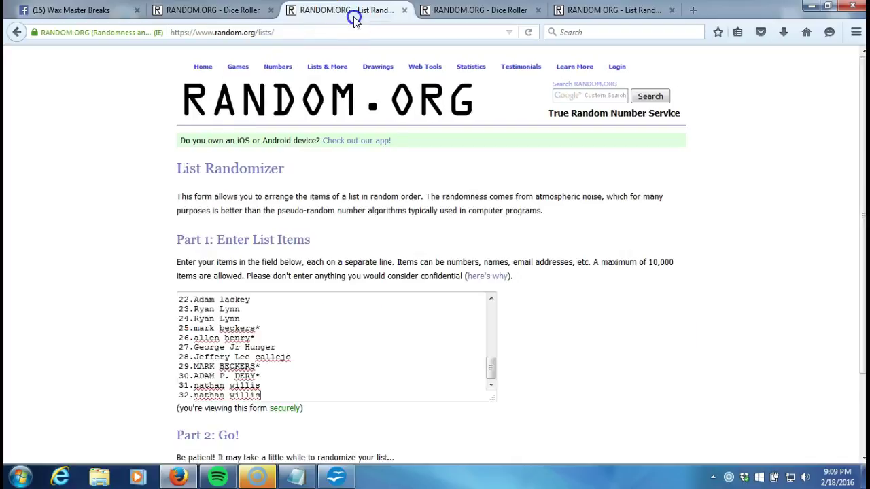
{"action": "mouse_move", "coordinate": [493, 372]}
{"action": "left_mouse_down"}
{"action": "mouse_move", "coordinate": [493, 297]}
{"action": "mouse_move", "coordinate": [495, 371]}
{"action": "left_mouse_up"}
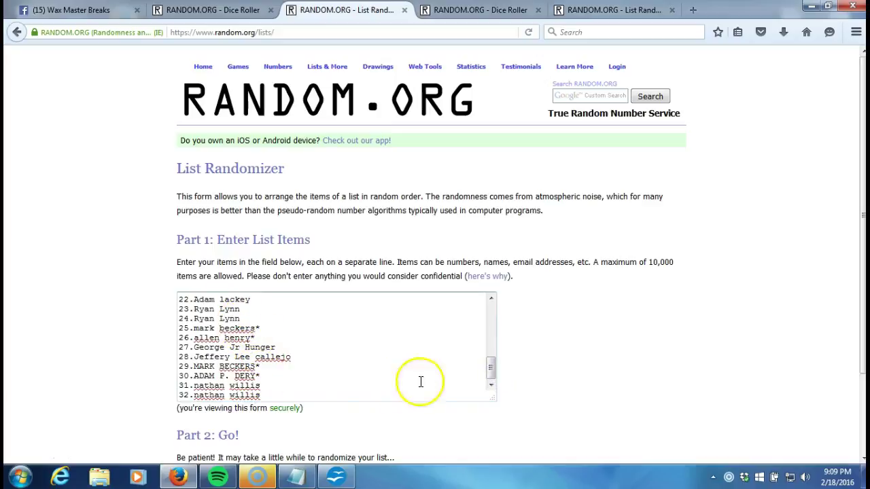
{"action": "left_click_drag", "start_coordinate": [490, 378], "coordinate": [486, 310]}
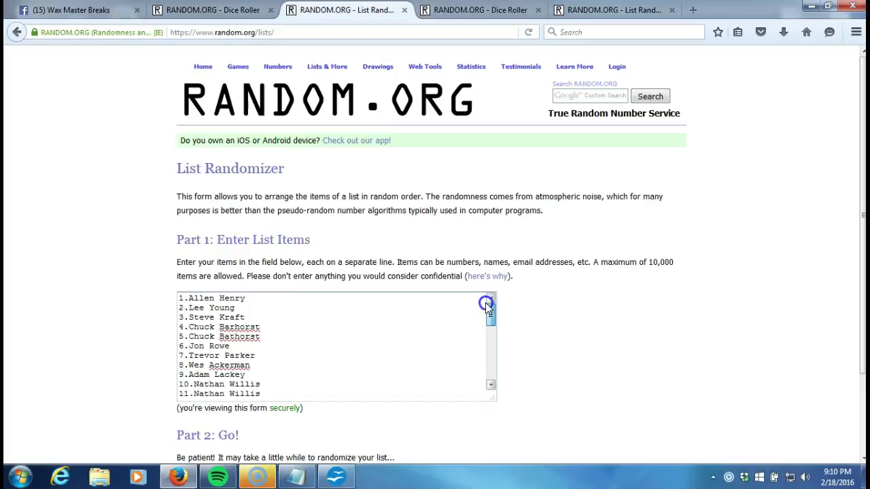
{"action": "left_click", "coordinate": [836, 476]}
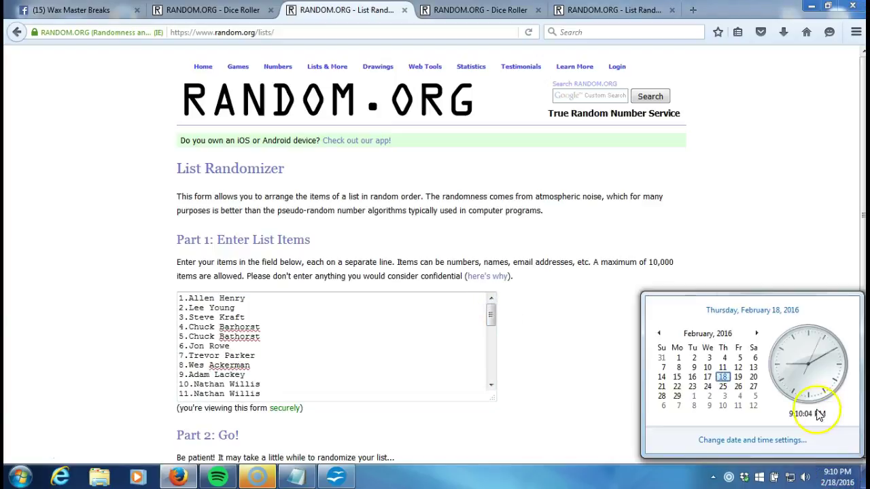
{"action": "left_click", "coordinate": [577, 320]}
Randomize the participant list four times in a row
{"action": "scroll", "coordinate": [578, 330], "scroll_direction": "down", "scroll_amount": 2}
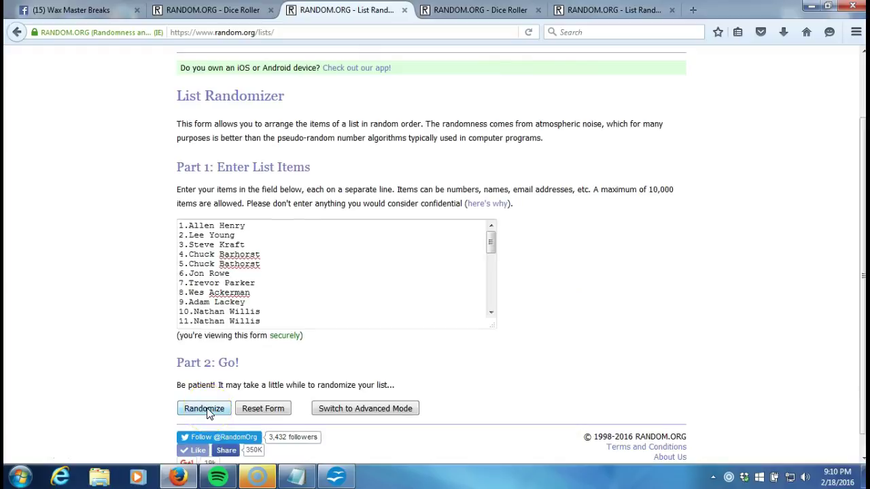
{"action": "left_click", "coordinate": [206, 411]}
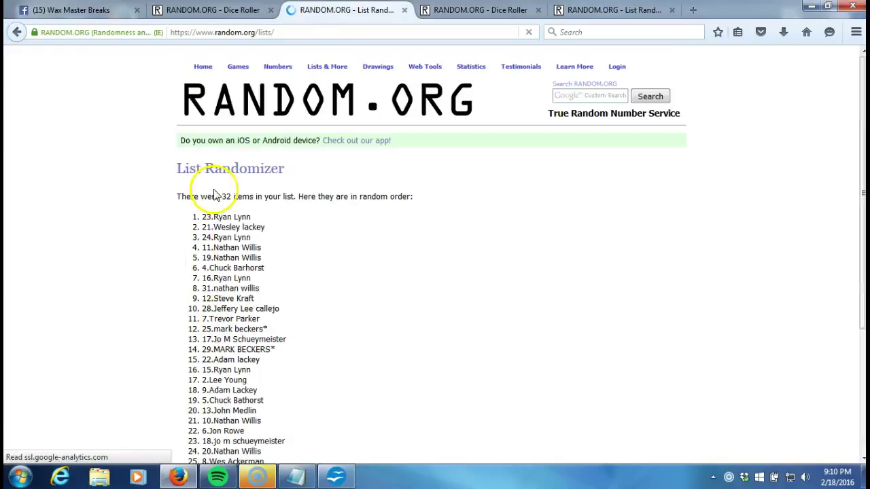
{"action": "left_click_drag", "start_coordinate": [221, 196], "coordinate": [294, 197]}
{"action": "scroll", "coordinate": [209, 340], "scroll_direction": "down", "scroll_amount": 5}
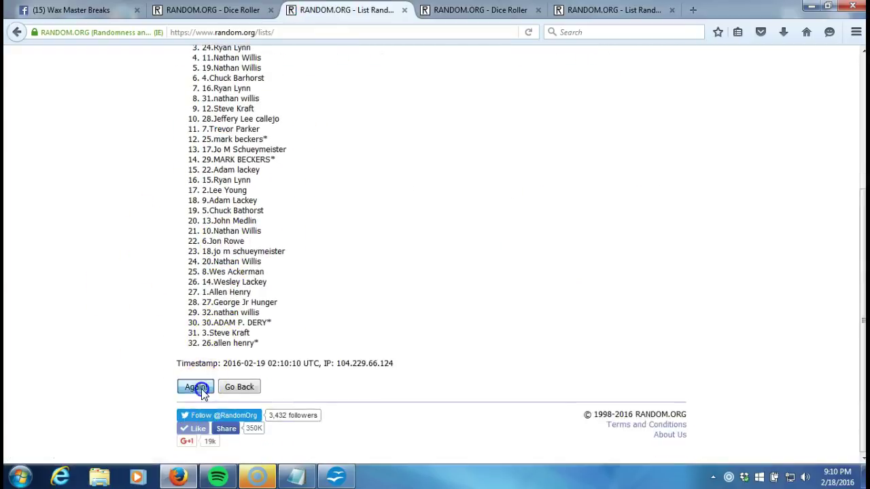
{"action": "left_click", "coordinate": [199, 388]}
{"action": "scroll", "coordinate": [200, 306], "scroll_direction": "down", "scroll_amount": 4}
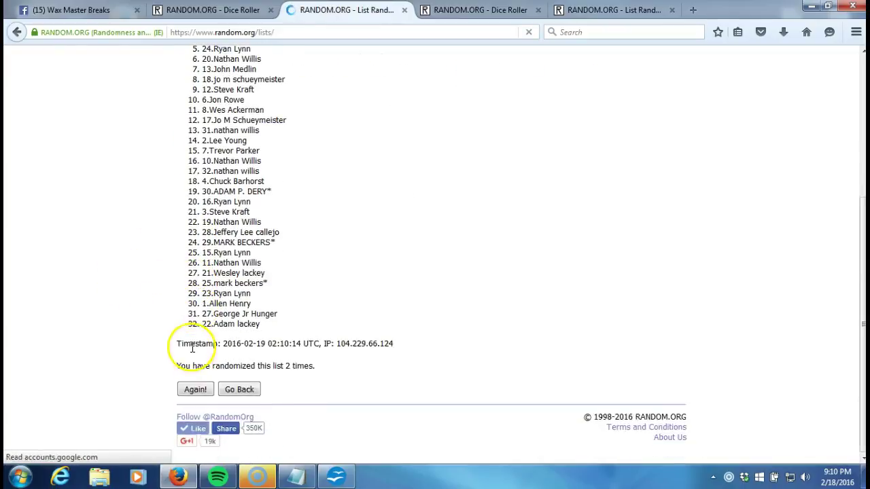
{"action": "left_click", "coordinate": [197, 389]}
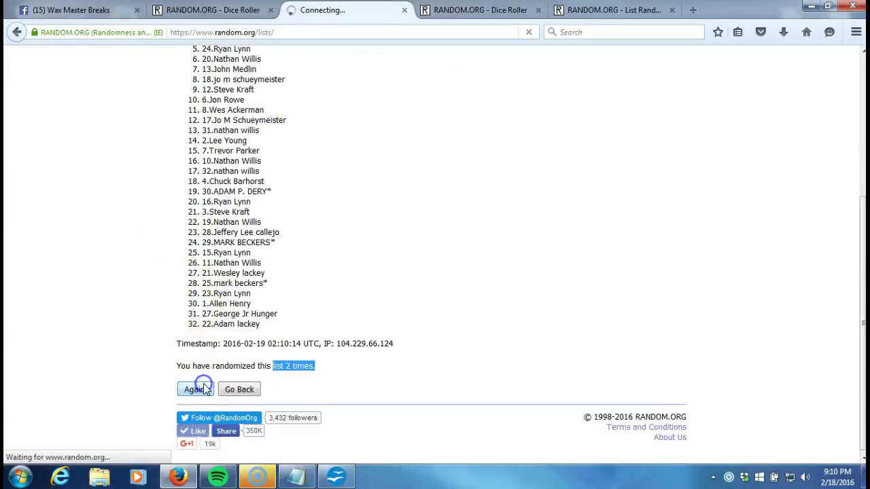
{"action": "scroll", "coordinate": [191, 365], "scroll_direction": "down", "scroll_amount": 5}
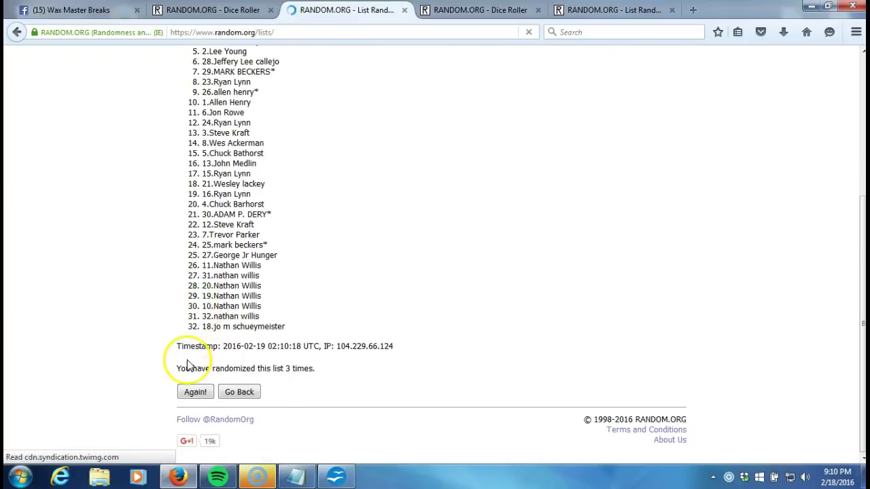
{"action": "left_click", "coordinate": [193, 393]}
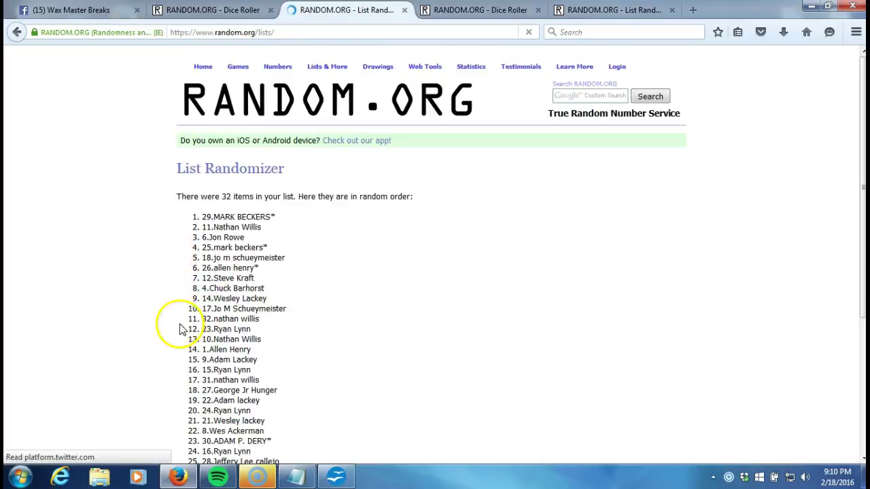
Examine the first and last names of the fourth shuffle, the dice rolled for it and the system clock
{"action": "scroll", "coordinate": [170, 320], "scroll_direction": "down", "scroll_amount": 3}
{"action": "scroll", "coordinate": [170, 286], "scroll_direction": "down", "scroll_amount": 2}
{"action": "scroll", "coordinate": [181, 237], "scroll_direction": "up", "scroll_amount": 5}
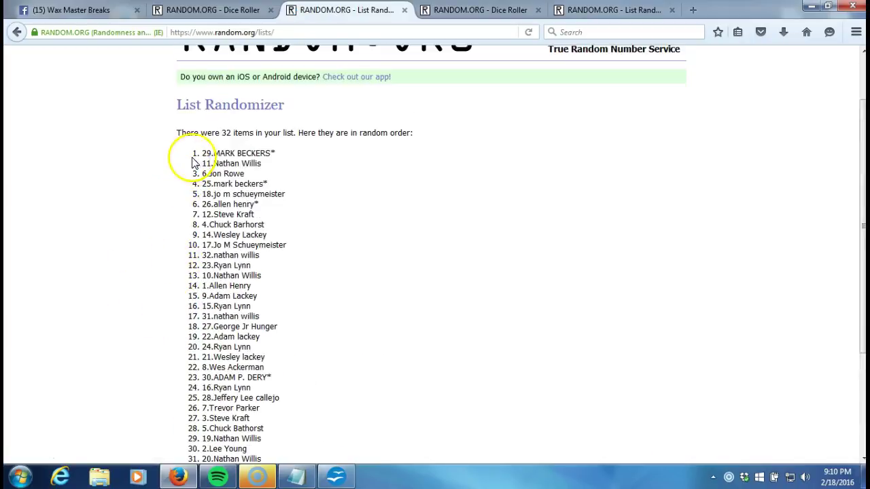
{"action": "scroll", "coordinate": [261, 241], "scroll_direction": "down", "scroll_amount": 4}
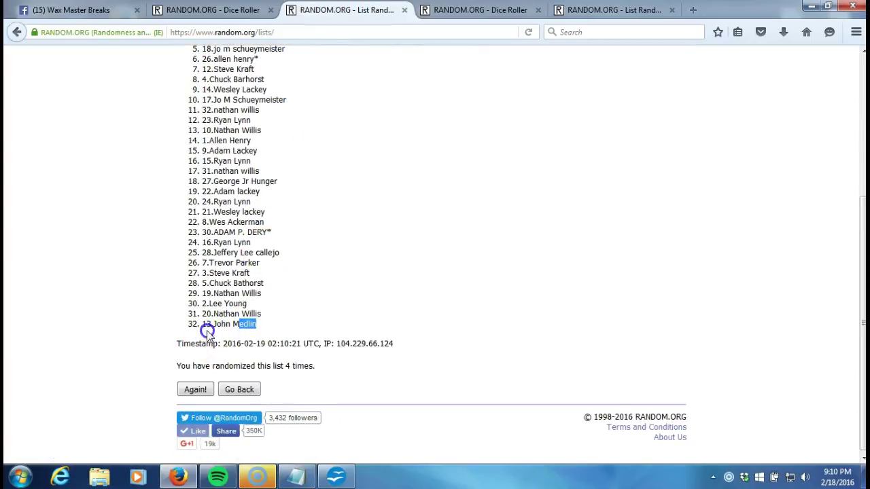
{"action": "left_click", "coordinate": [212, 10]}
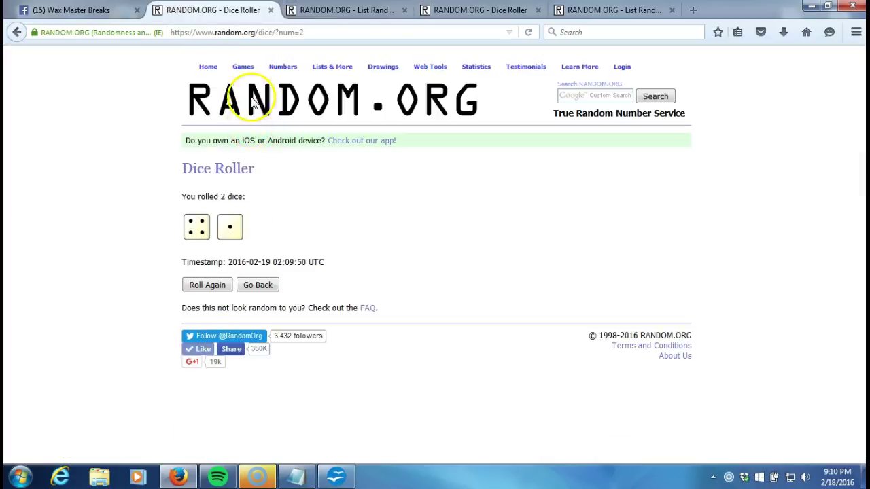
{"action": "left_click", "coordinate": [343, 10]}
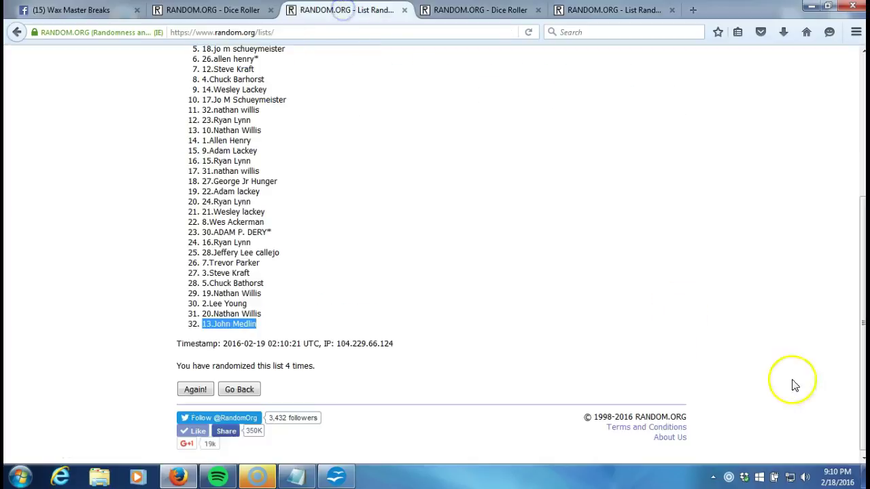
{"action": "left_click", "coordinate": [834, 476]}
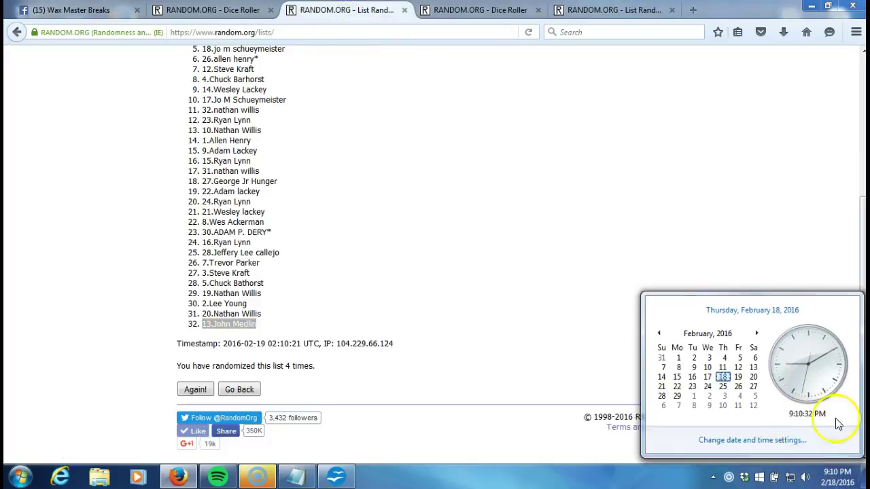
{"action": "left_click", "coordinate": [558, 272]}
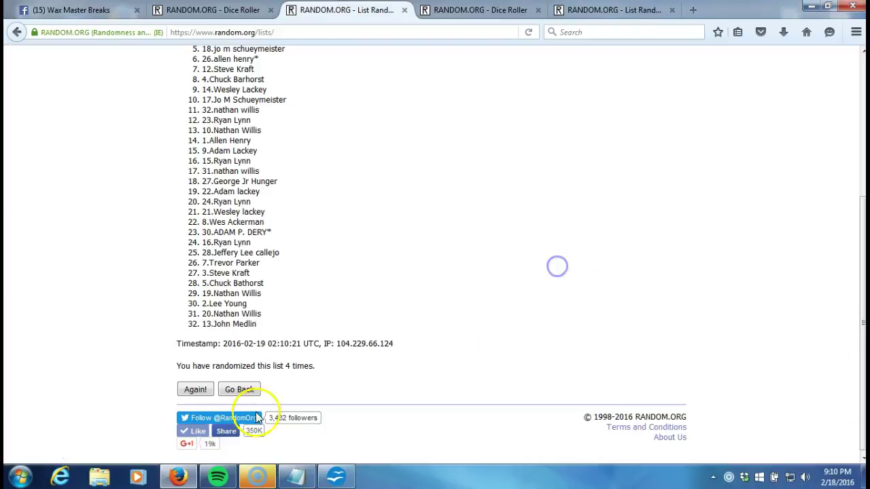
Randomize the participant list a fifth time and copy all 32 shuffled names
{"action": "left_click", "coordinate": [195, 390]}
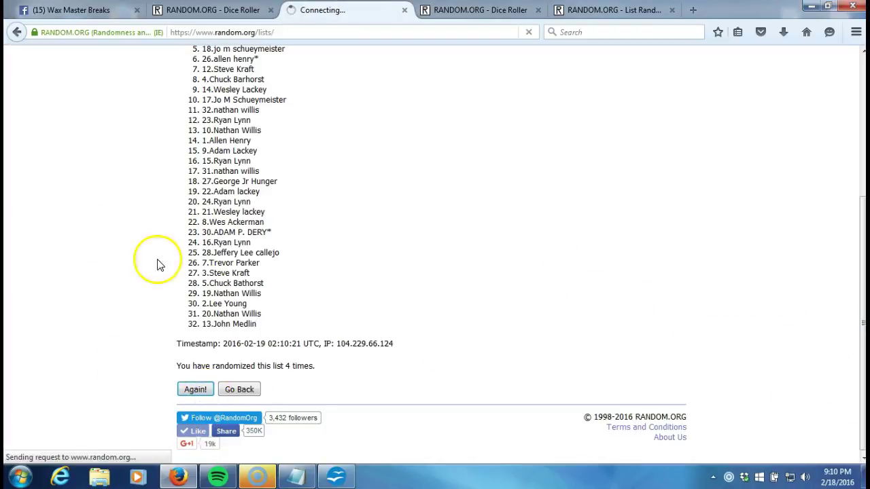
{"action": "left_click_drag", "start_coordinate": [208, 217], "coordinate": [289, 391]}
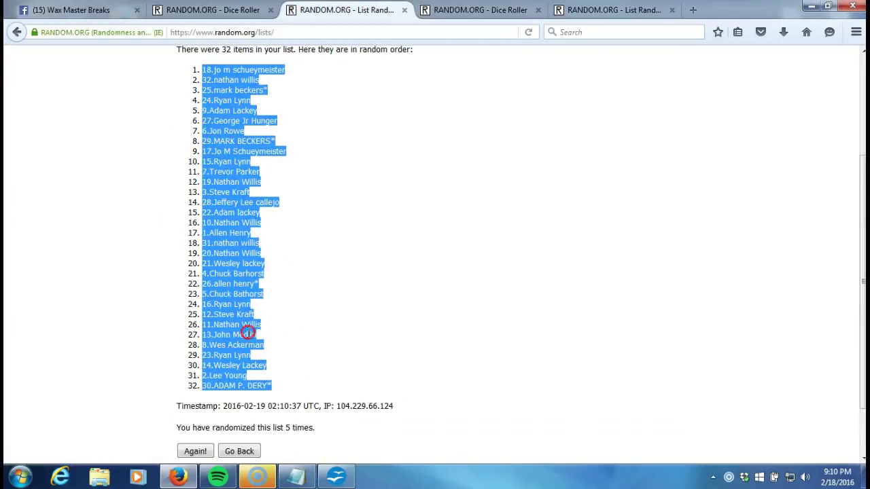
{"action": "right_click", "coordinate": [247, 333]}
{"action": "left_click", "coordinate": [286, 341]}
Switch to OpenOffice Calc and paste the shuffled participant names into column A from cell A1 using Paste Special
{"action": "left_click", "coordinate": [335, 479]}
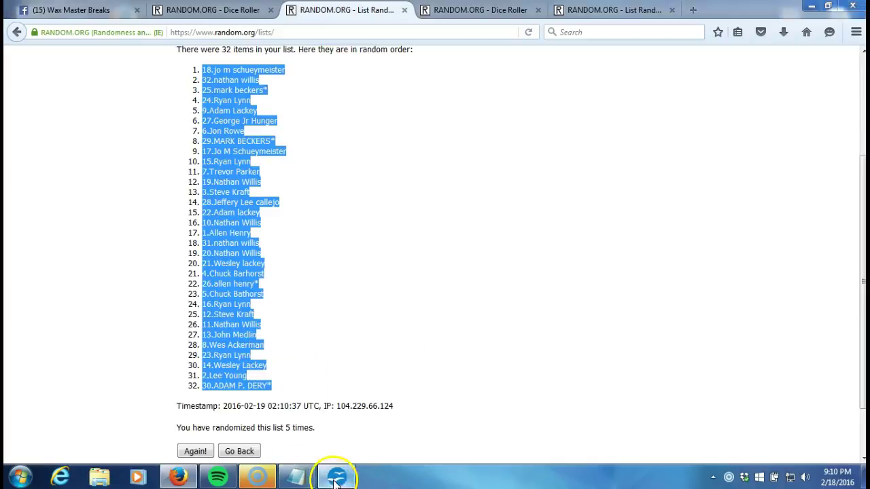
{"action": "right_click", "coordinate": [44, 111]}
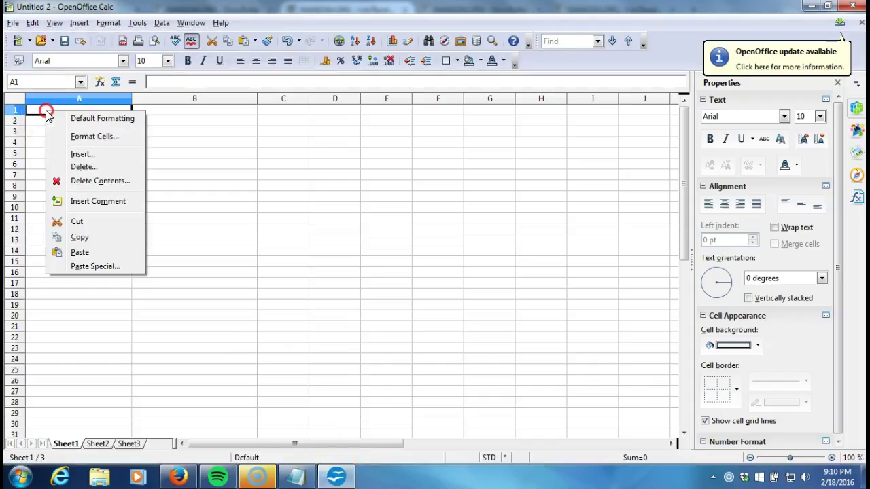
{"action": "left_click", "coordinate": [76, 268]}
{"action": "left_click", "coordinate": [583, 171]}
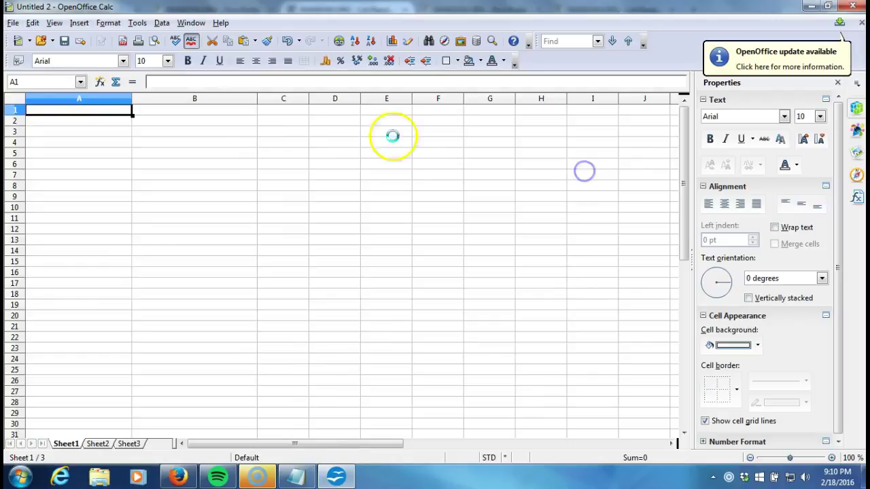
{"action": "left_click", "coordinate": [170, 111]}
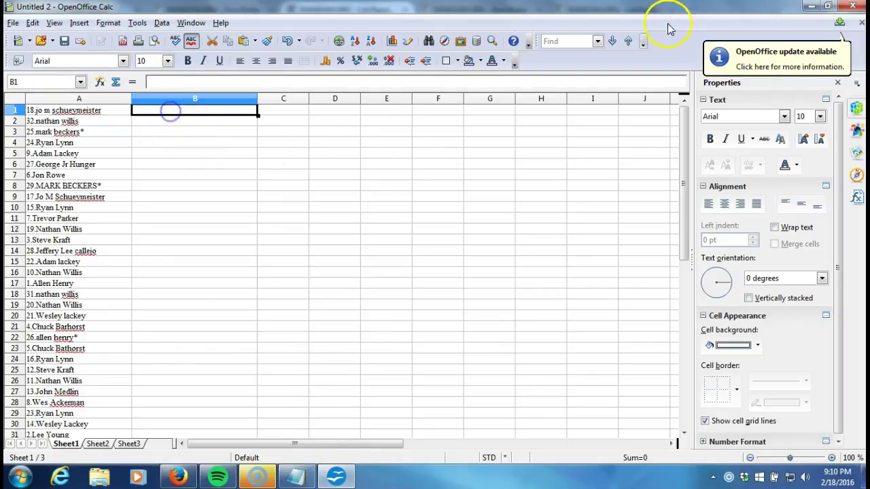
Return to the browser and roll two virtual dice for the team list in the second Dice Roller
{"action": "left_click", "coordinate": [806, 7]}
{"action": "left_click", "coordinate": [491, 12]}
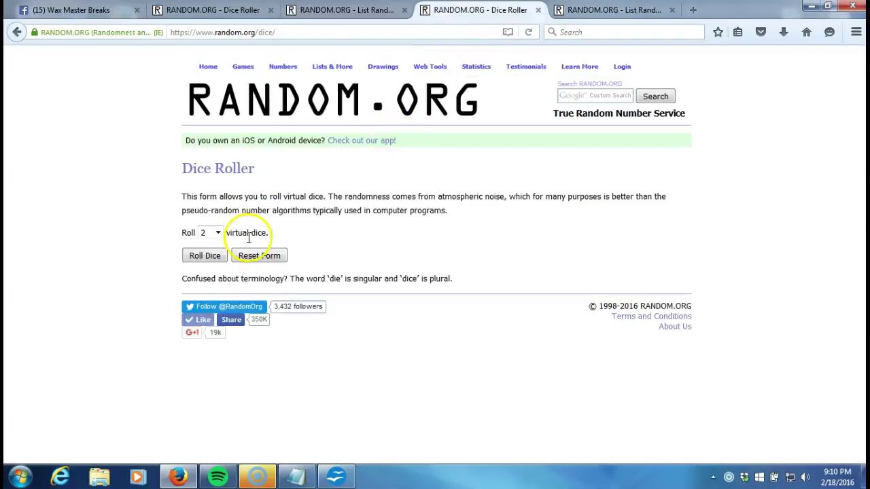
{"action": "left_click", "coordinate": [201, 258]}
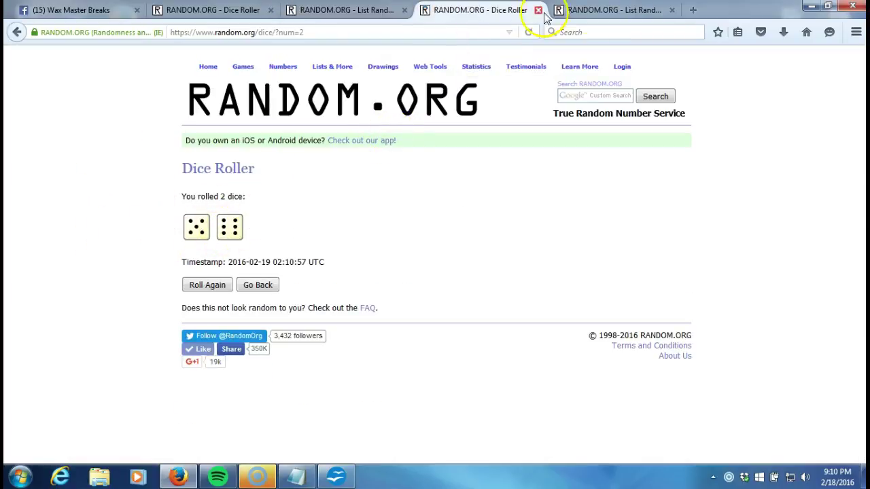
Switch to the team List Randomizer and examine the entered teams from last to first and the system clock
{"action": "left_click", "coordinate": [607, 12]}
{"action": "left_click", "coordinate": [471, 396]}
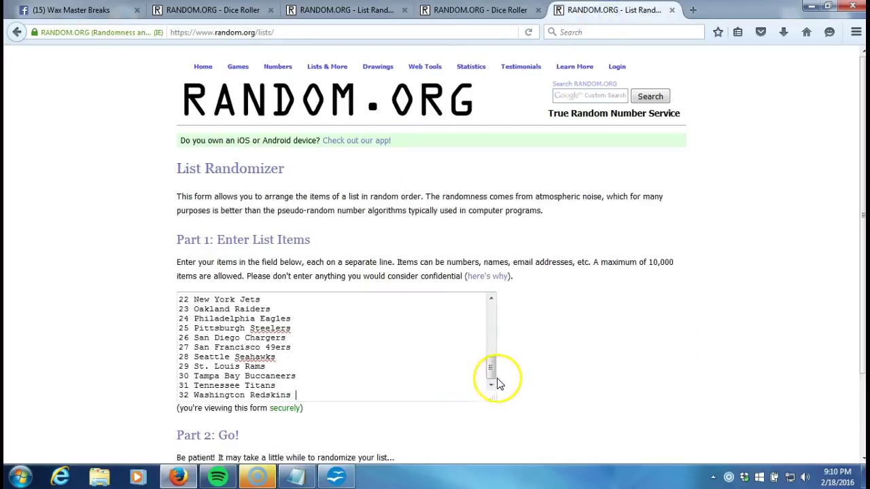
{"action": "left_click_drag", "start_coordinate": [491, 372], "coordinate": [495, 301]}
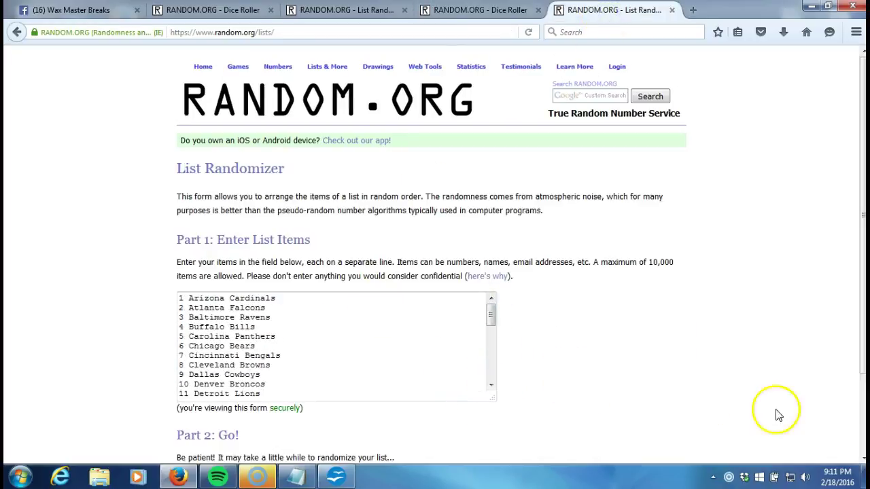
{"action": "left_click", "coordinate": [841, 477]}
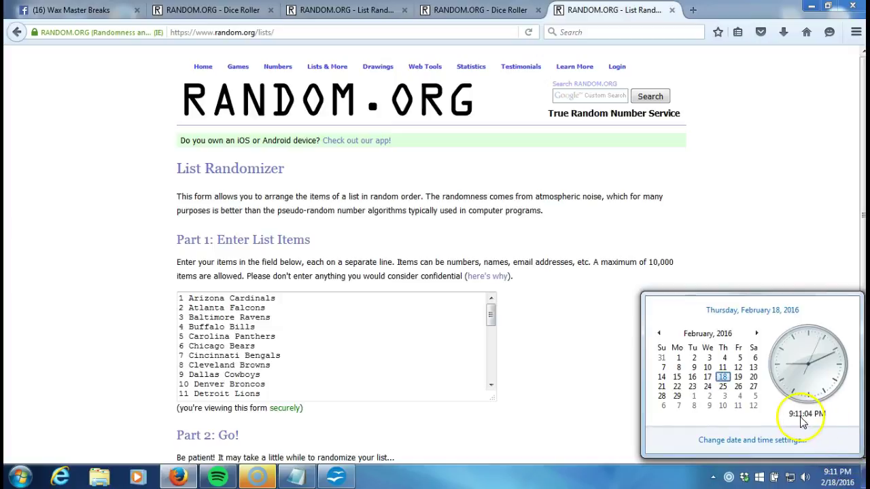
{"action": "left_click", "coordinate": [617, 361]}
Randomize the football team list ten times in a row
{"action": "scroll", "coordinate": [589, 379], "scroll_direction": "down", "scroll_amount": 2}
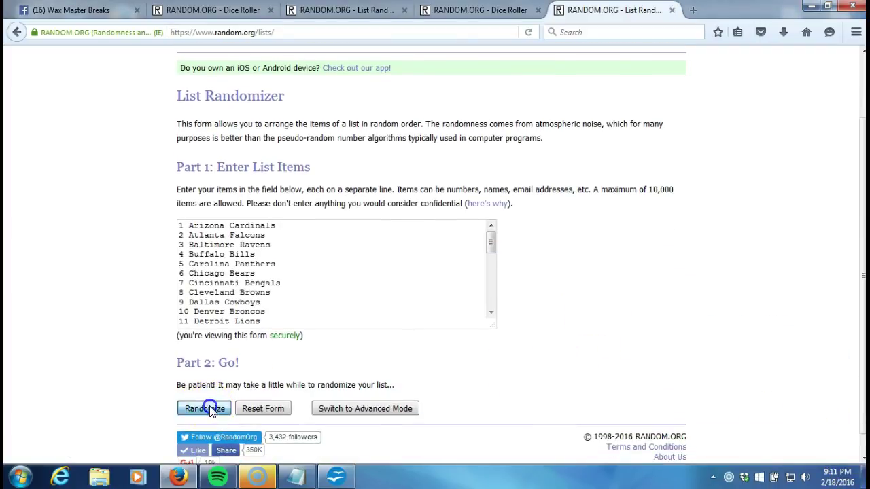
{"action": "left_click", "coordinate": [205, 408]}
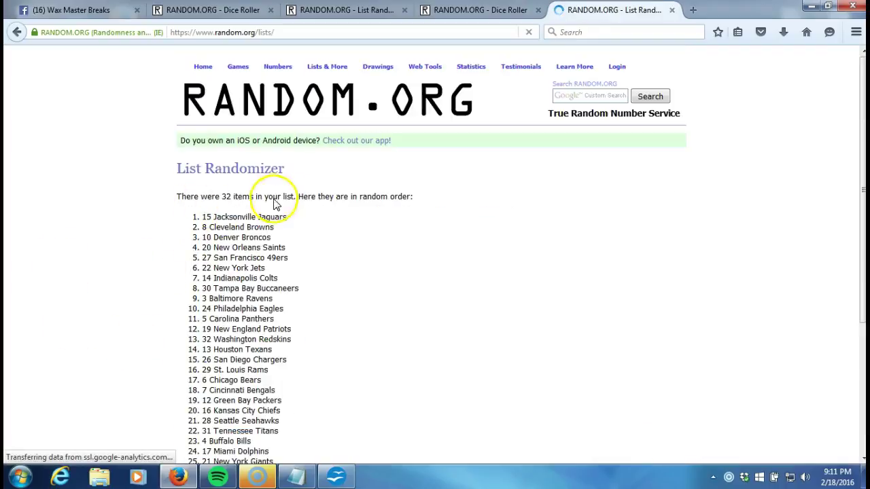
{"action": "scroll", "coordinate": [217, 224], "scroll_direction": "down", "scroll_amount": 5}
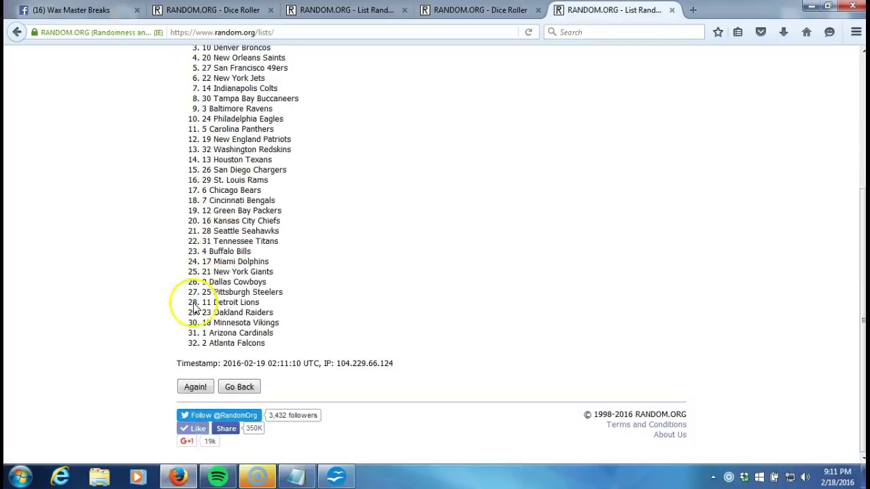
{"action": "left_click", "coordinate": [182, 389]}
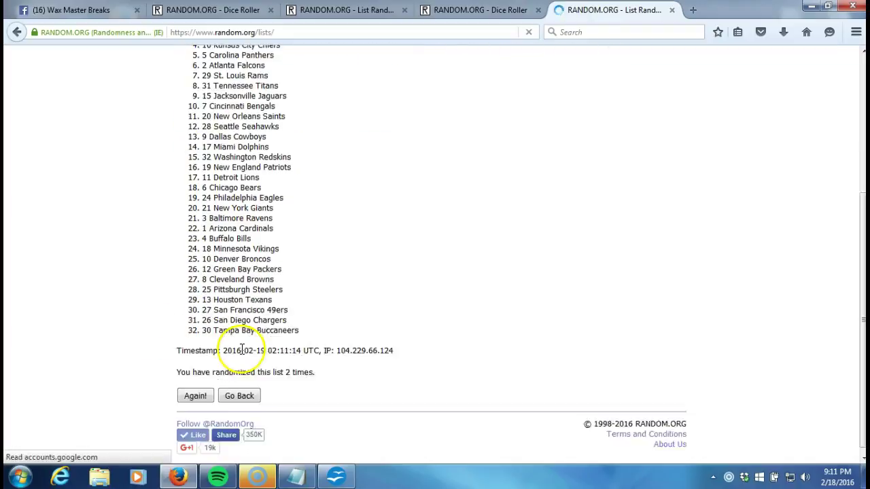
{"action": "left_click", "coordinate": [194, 388]}
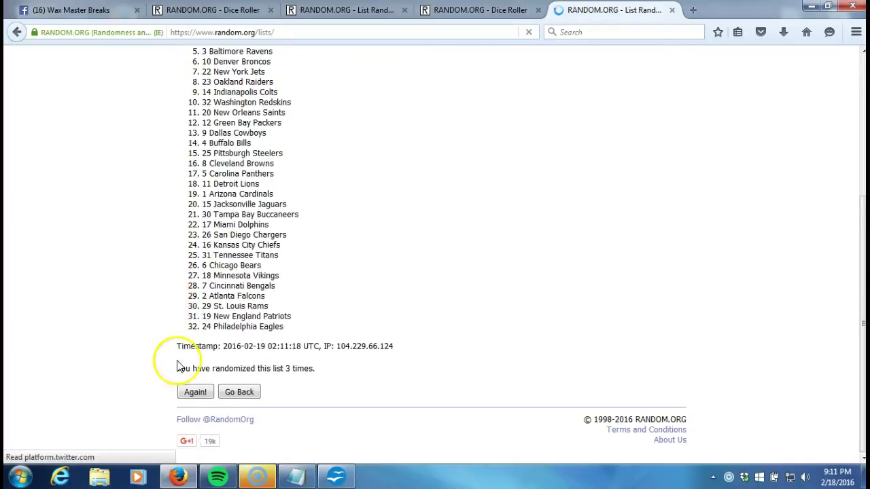
{"action": "left_click", "coordinate": [194, 392]}
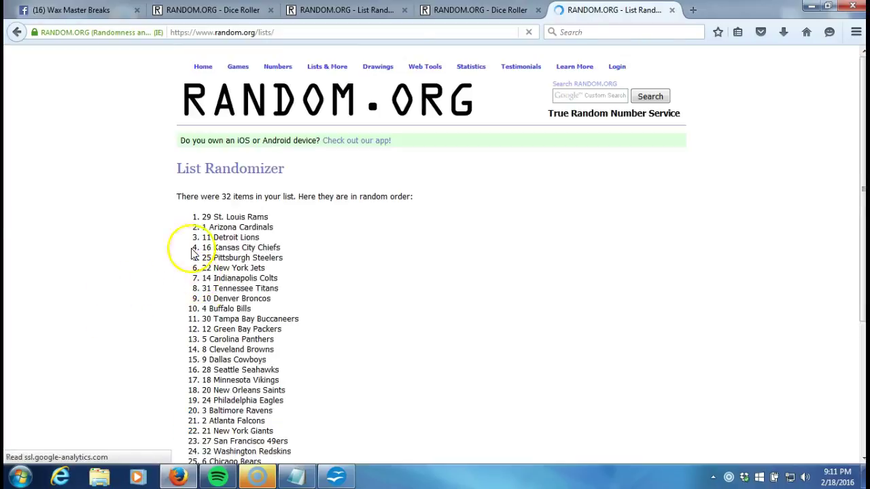
{"action": "left_click", "coordinate": [195, 390]}
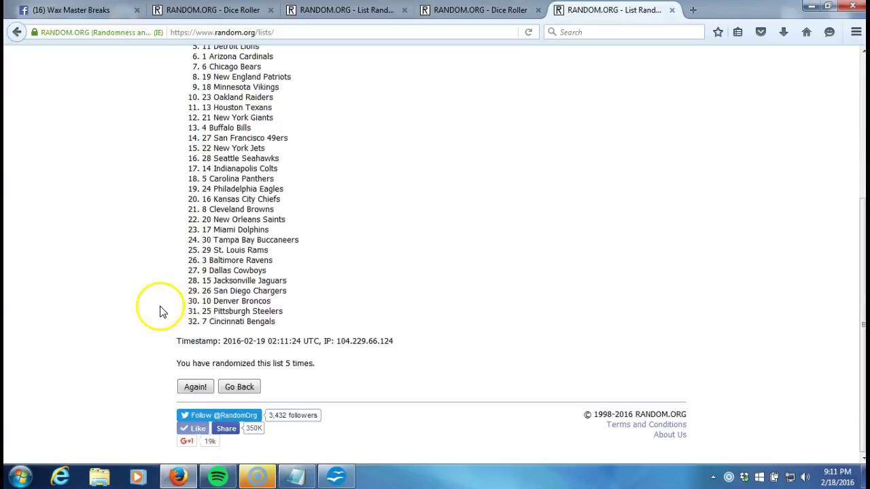
{"action": "left_click", "coordinate": [197, 387]}
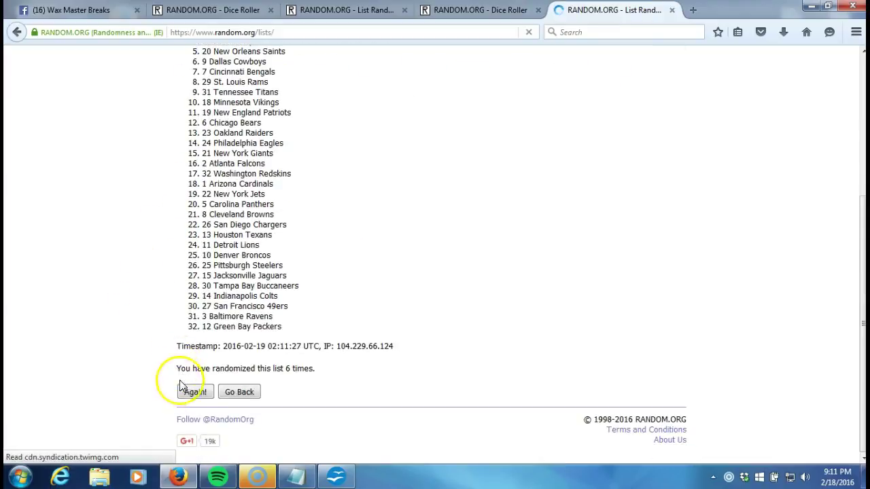
{"action": "left_click", "coordinate": [188, 394]}
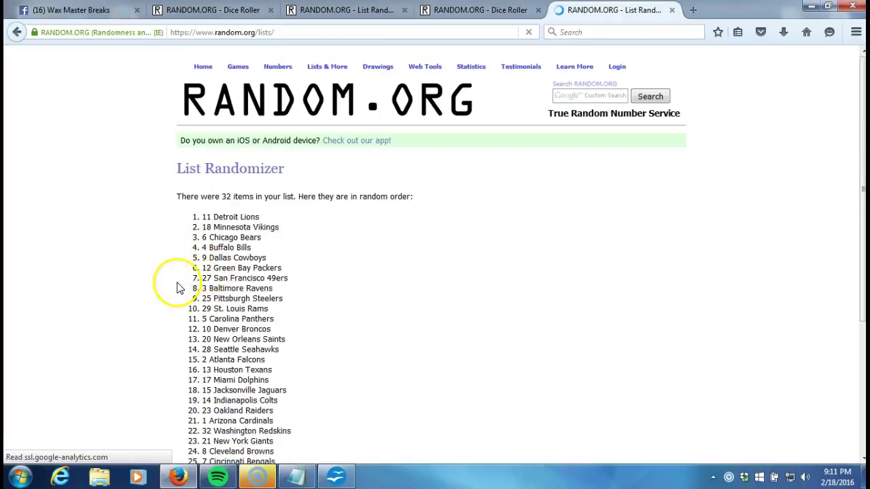
{"action": "left_click", "coordinate": [193, 390]}
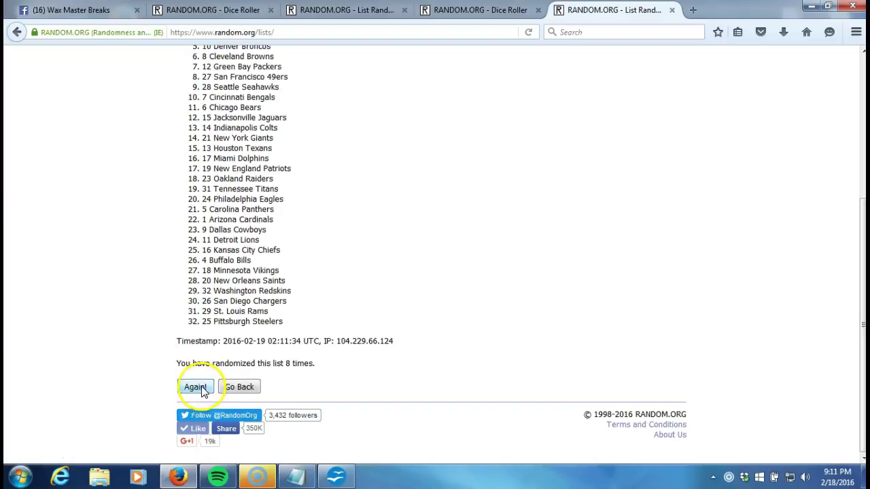
{"action": "left_click", "coordinate": [202, 392]}
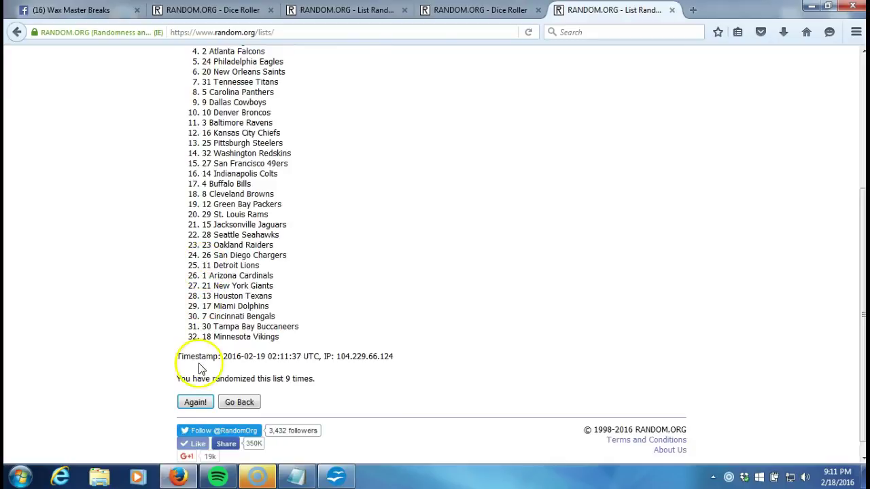
{"action": "left_click", "coordinate": [197, 401]}
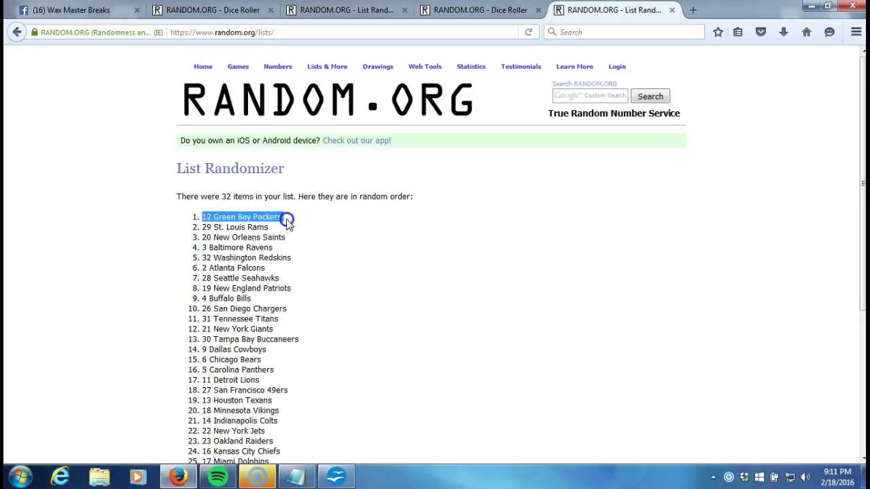
Examine the first and last teams of the tenth shuffle, the dice rolled for the team list and the system clock
{"action": "scroll", "coordinate": [279, 238], "scroll_direction": "down", "scroll_amount": 3}
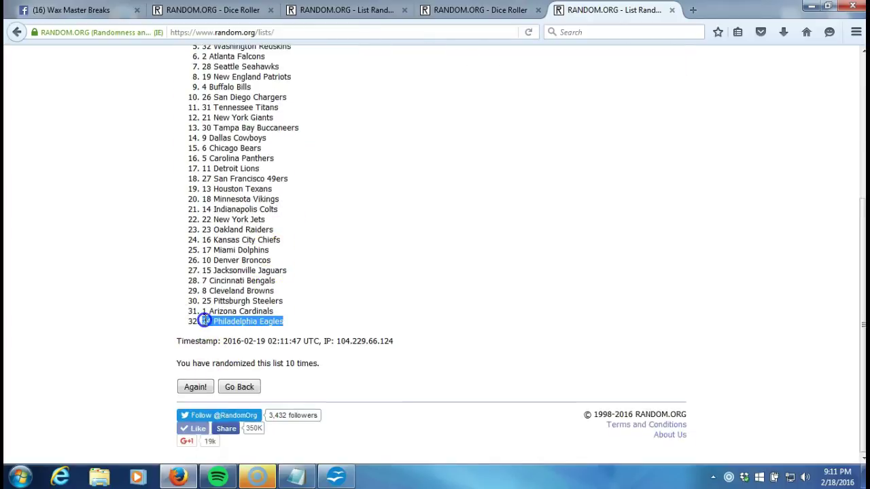
{"action": "left_click_drag", "start_coordinate": [204, 321], "coordinate": [202, 321]}
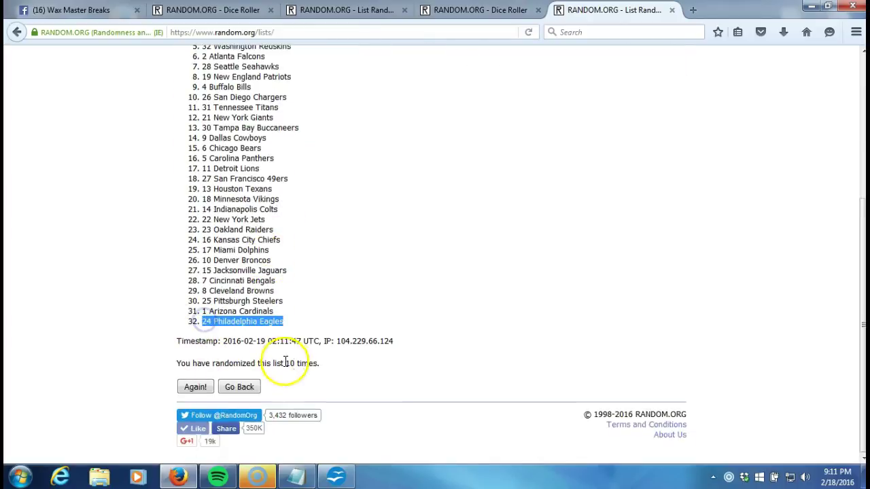
{"action": "left_click", "coordinate": [459, 12]}
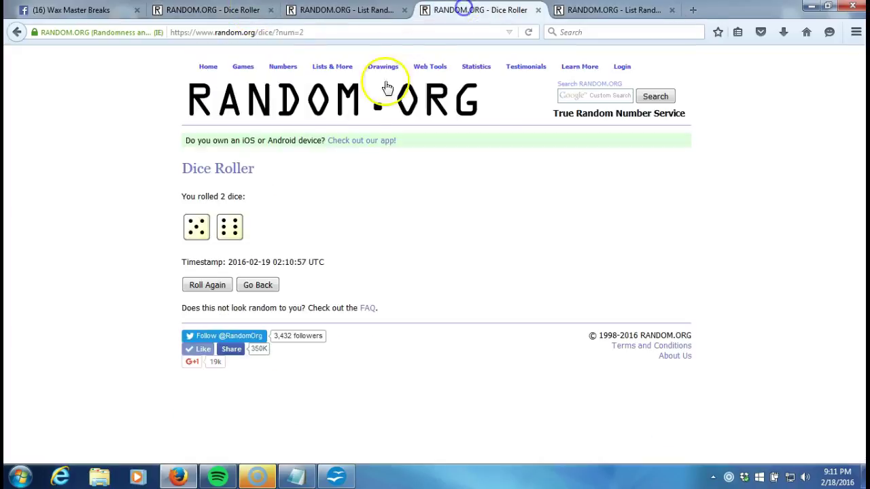
{"action": "left_click", "coordinate": [590, 21]}
{"action": "left_click", "coordinate": [817, 476]}
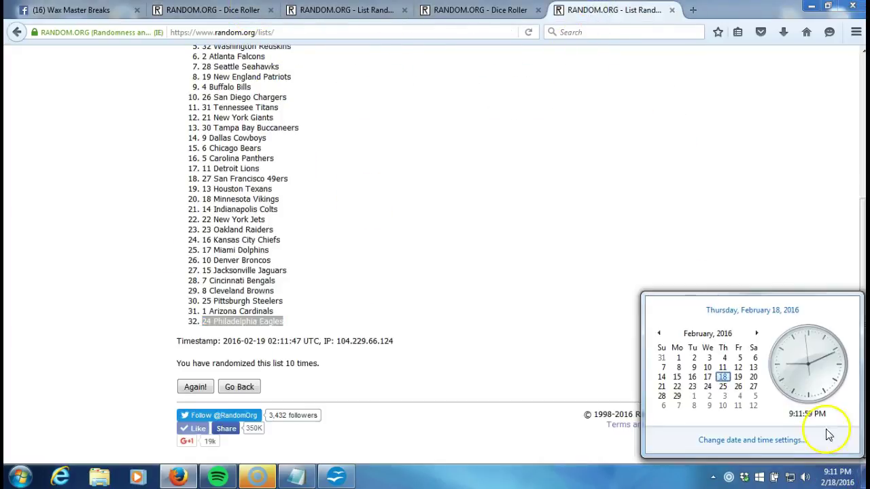
{"action": "left_click", "coordinate": [549, 250]}
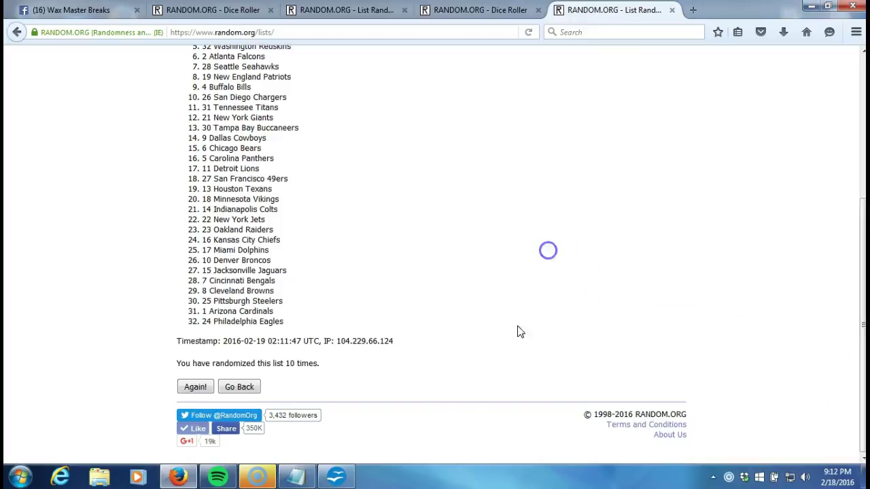
Randomize the team list an eleventh time and copy all 32 shuffled teams
{"action": "left_click", "coordinate": [195, 386]}
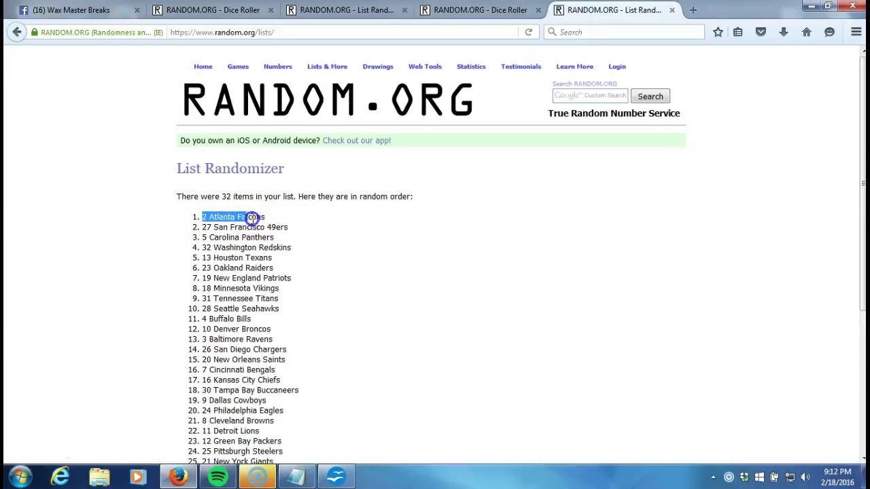
{"action": "left_click_drag", "start_coordinate": [251, 218], "coordinate": [289, 323]}
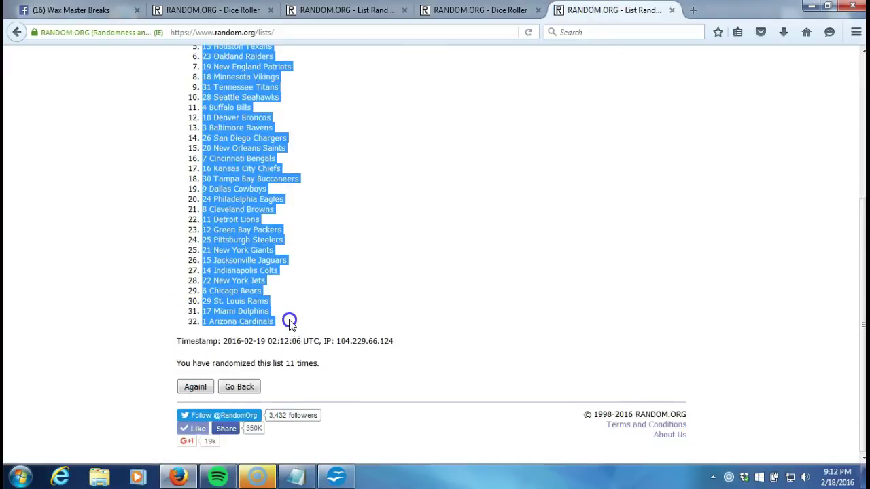
{"action": "right_click", "coordinate": [253, 233]}
{"action": "left_click", "coordinate": [274, 237]}
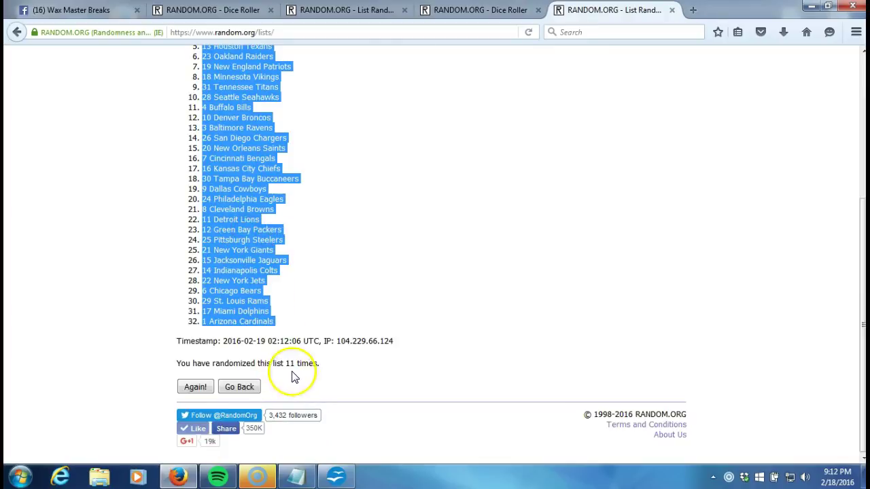
Recheck the team dice roll, and paste the shuffled teams into column B of the OpenOffice Calc sheet from cell B1 using Paste Special
{"action": "left_click", "coordinate": [499, 13]}
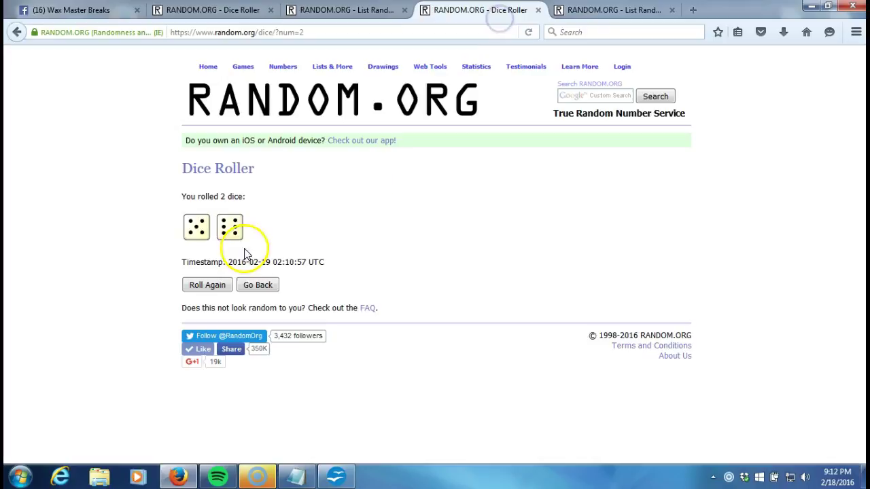
{"action": "left_click", "coordinate": [576, 15]}
{"action": "left_click", "coordinate": [335, 477]}
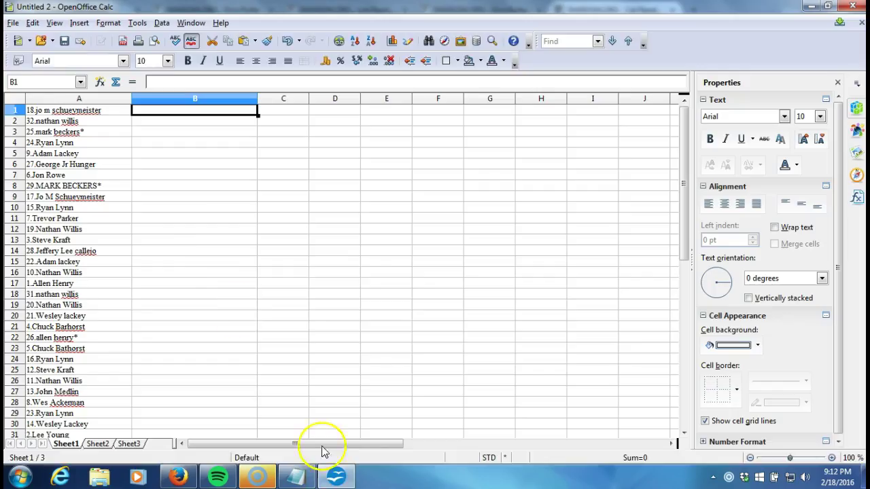
{"action": "right_click", "coordinate": [165, 114]}
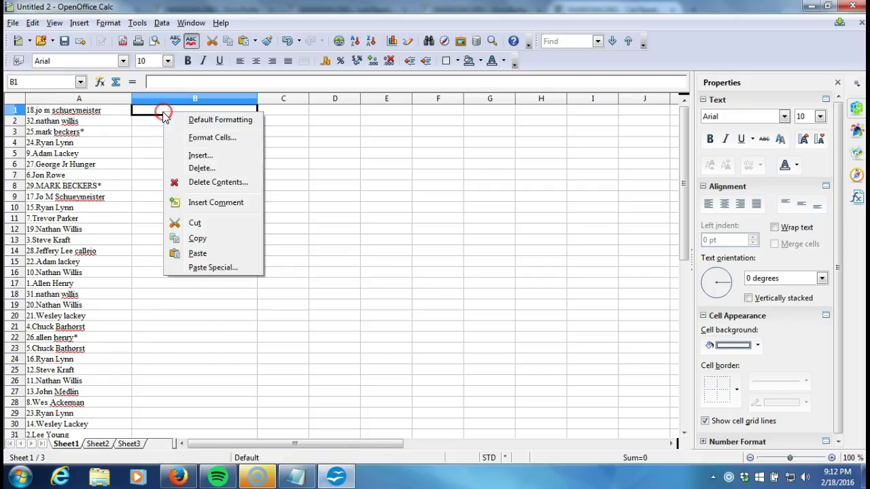
{"action": "left_click", "coordinate": [208, 264]}
{"action": "left_click", "coordinate": [580, 174]}
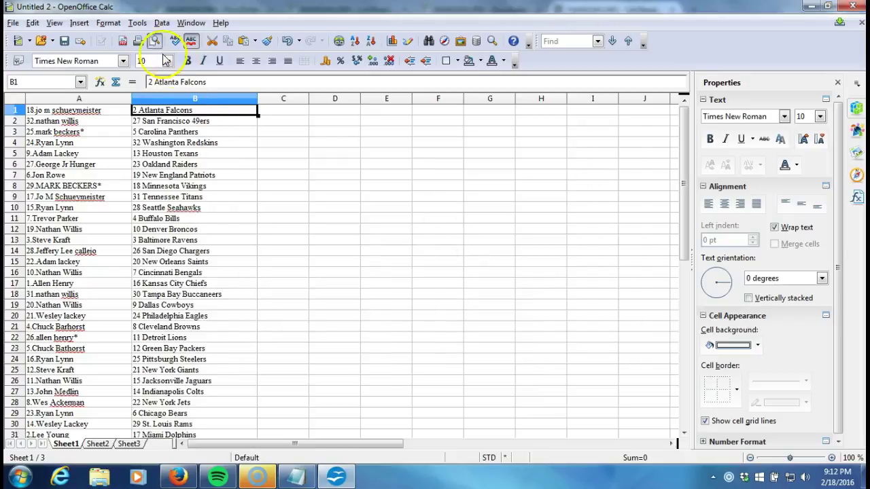
Print the sheet of paired participants and teams directly, and review the pairings down to row 32
{"action": "left_click", "coordinate": [139, 41]}
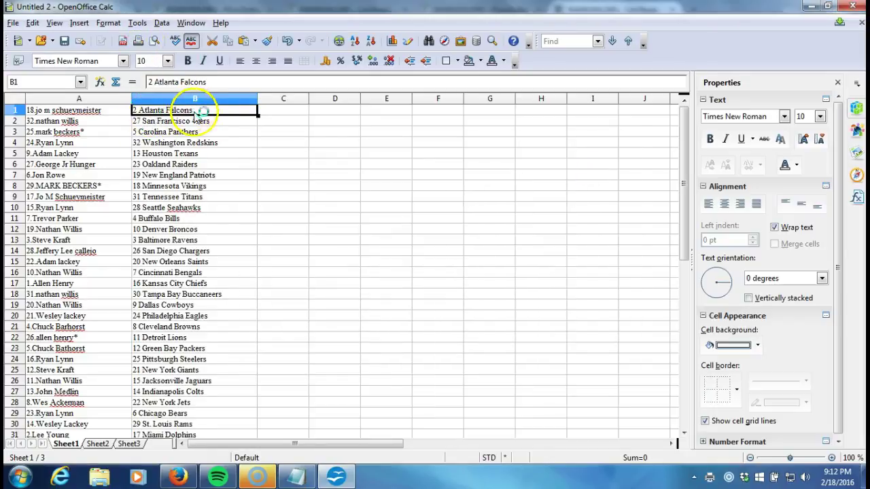
{"action": "left_click", "coordinate": [281, 340]}
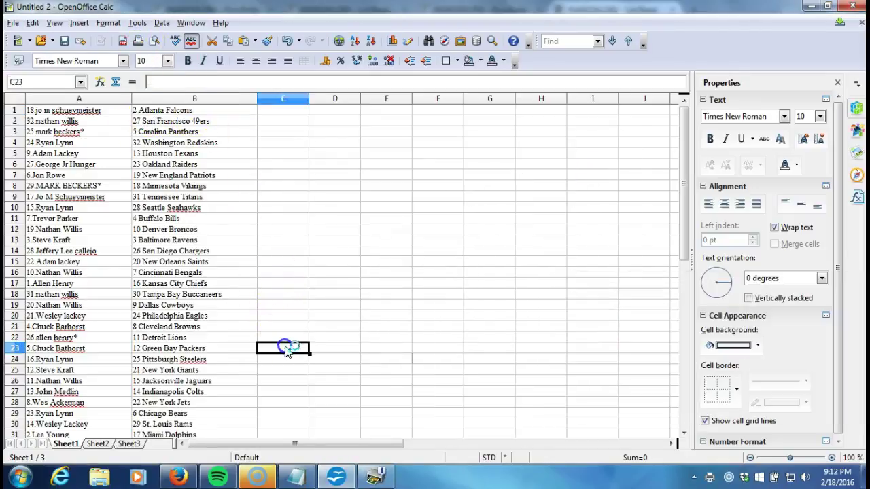
{"action": "scroll", "coordinate": [284, 344], "scroll_direction": "down", "scroll_amount": 2}
{"action": "left_click", "coordinate": [234, 382]}
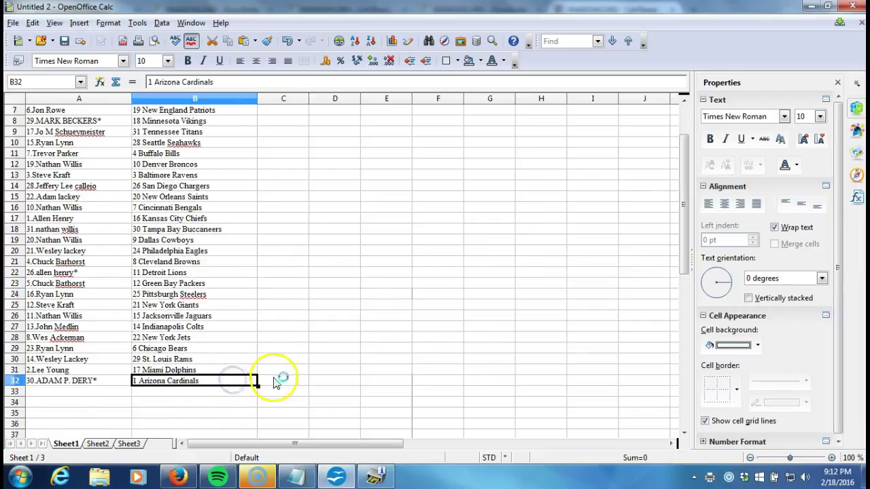